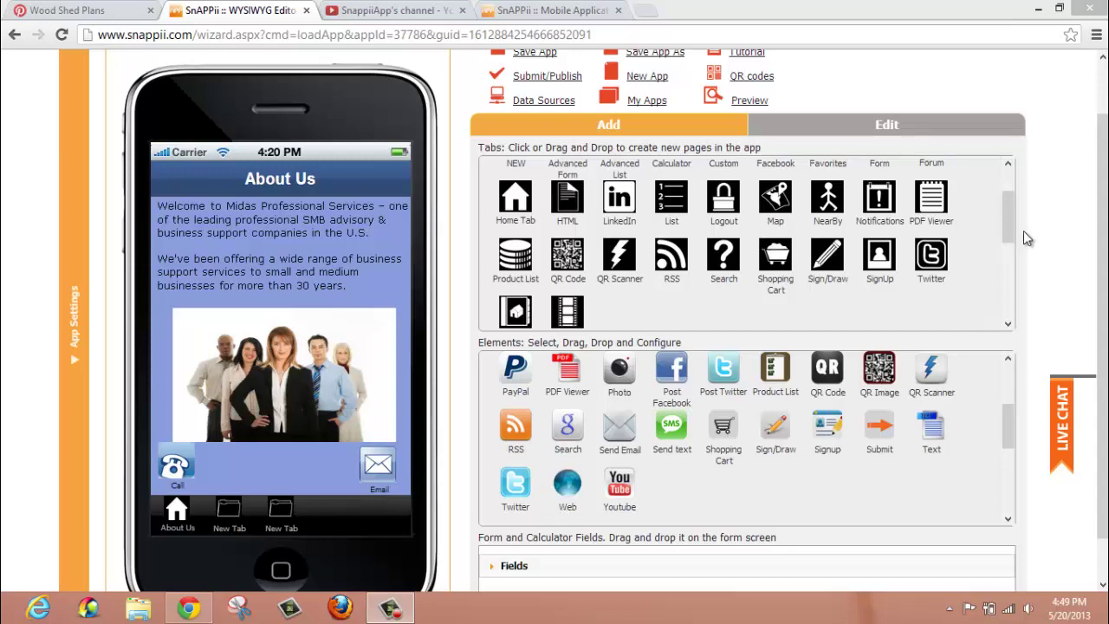
Step: Add a Web tab to the app's tab bar after the two New Tab entries
{"action": "left_click_drag", "start_coordinate": [1007, 219], "coordinate": [1007, 246]}
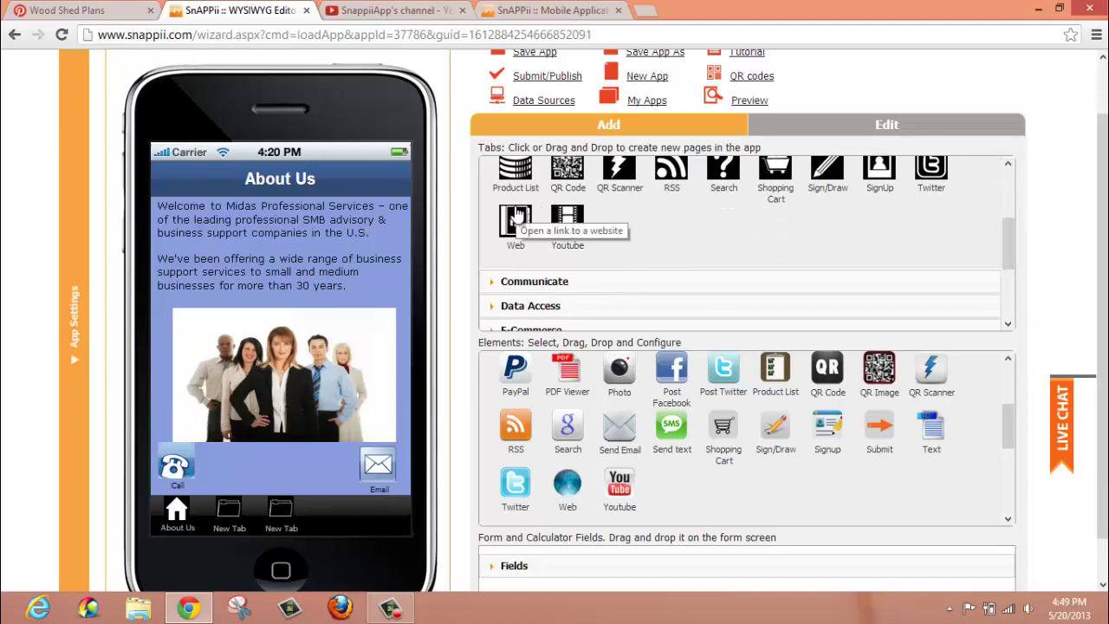
{"action": "left_click_drag", "start_coordinate": [517, 223], "coordinate": [328, 516]}
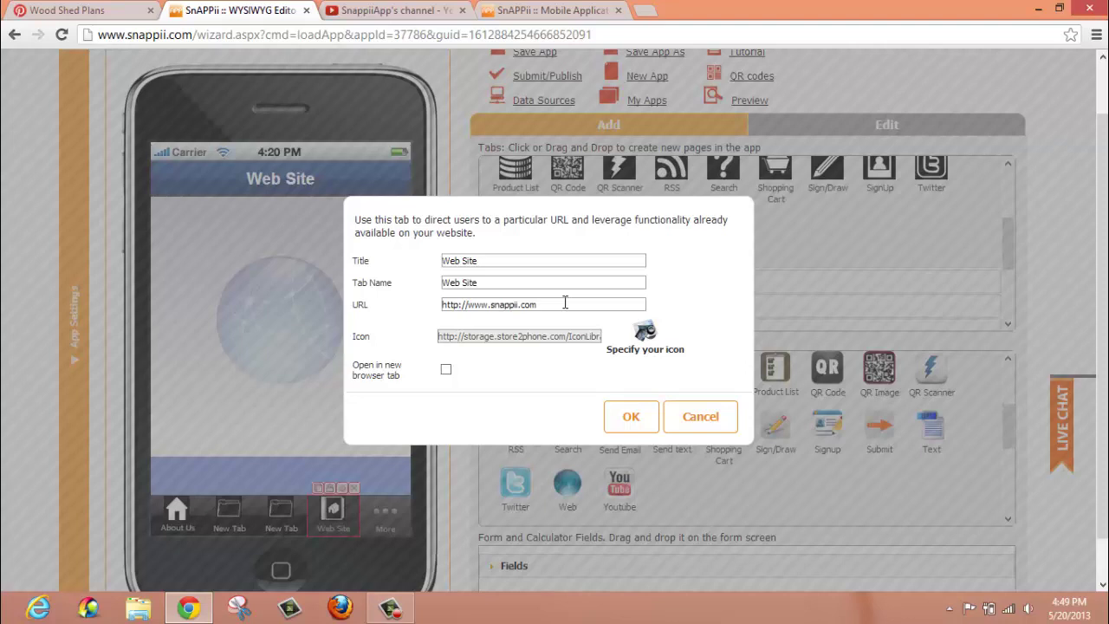
{"action": "left_click_drag", "start_coordinate": [537, 304], "coordinate": [500, 304]}
{"action": "left_click", "coordinate": [551, 298]}
{"action": "key", "text": "ctrl+a"}
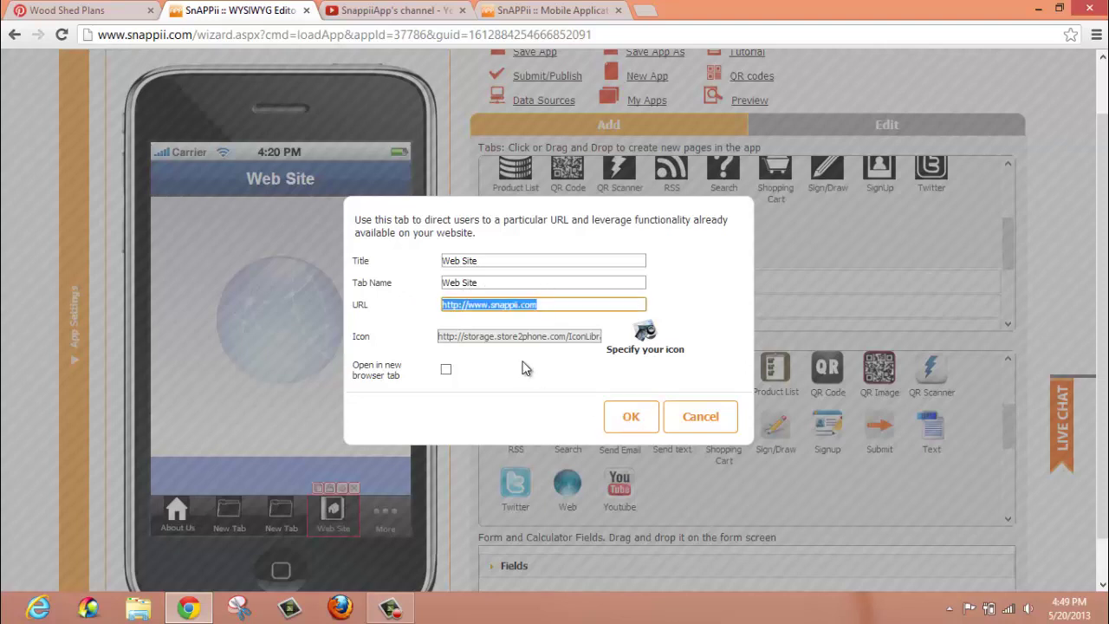
{"action": "left_click", "coordinate": [446, 371]}
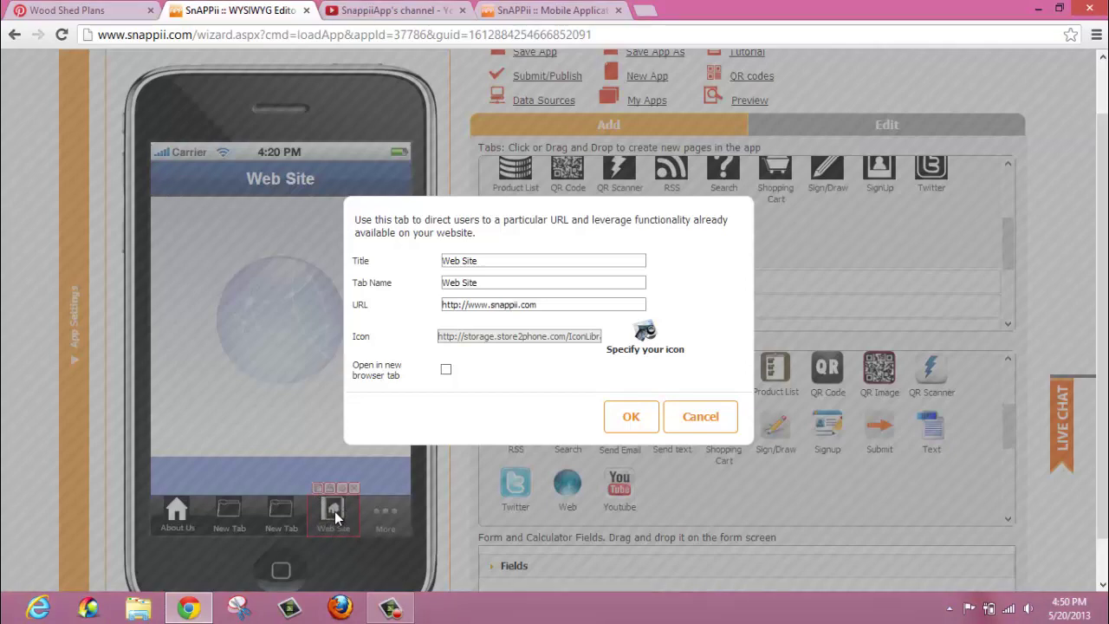
{"action": "left_click", "coordinate": [645, 338]}
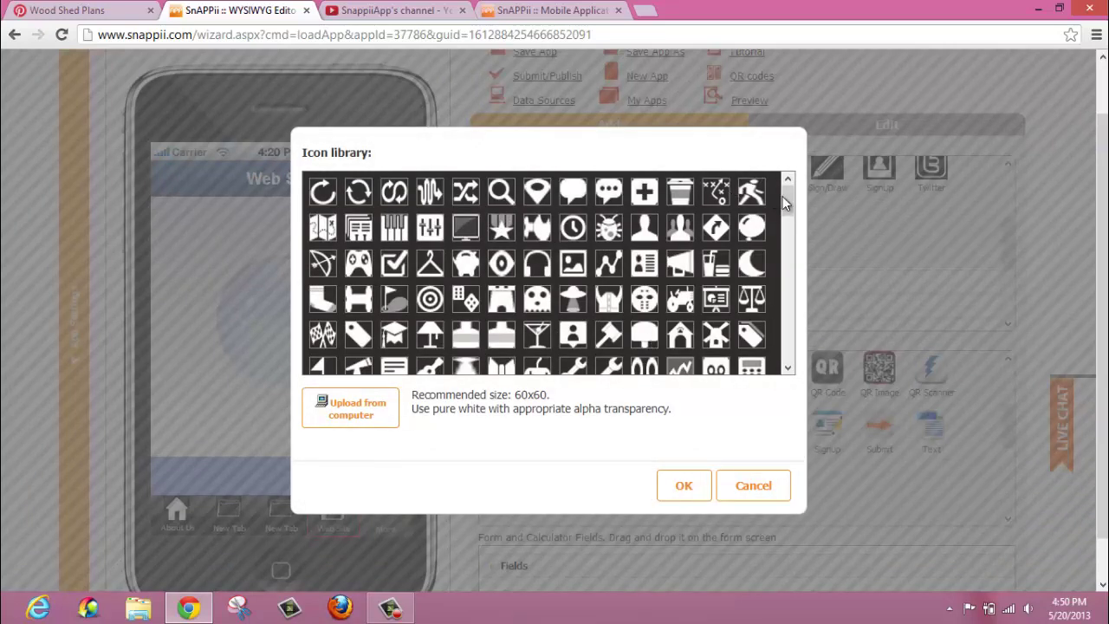
{"action": "left_click_drag", "start_coordinate": [784, 203], "coordinate": [783, 332]}
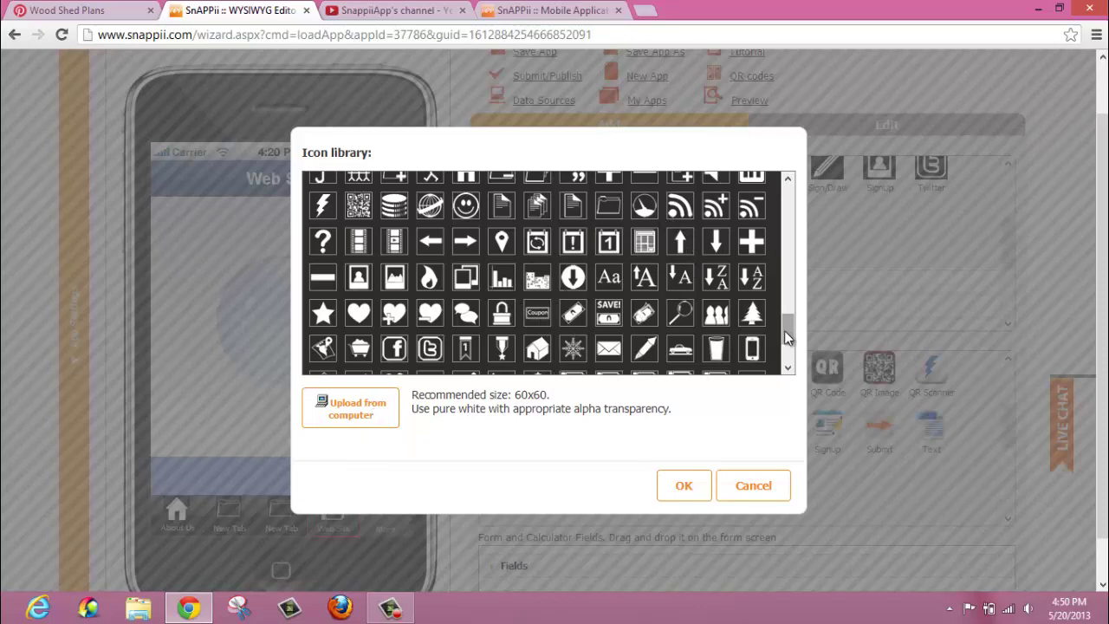
{"action": "left_click_drag", "start_coordinate": [791, 322], "coordinate": [797, 153]}
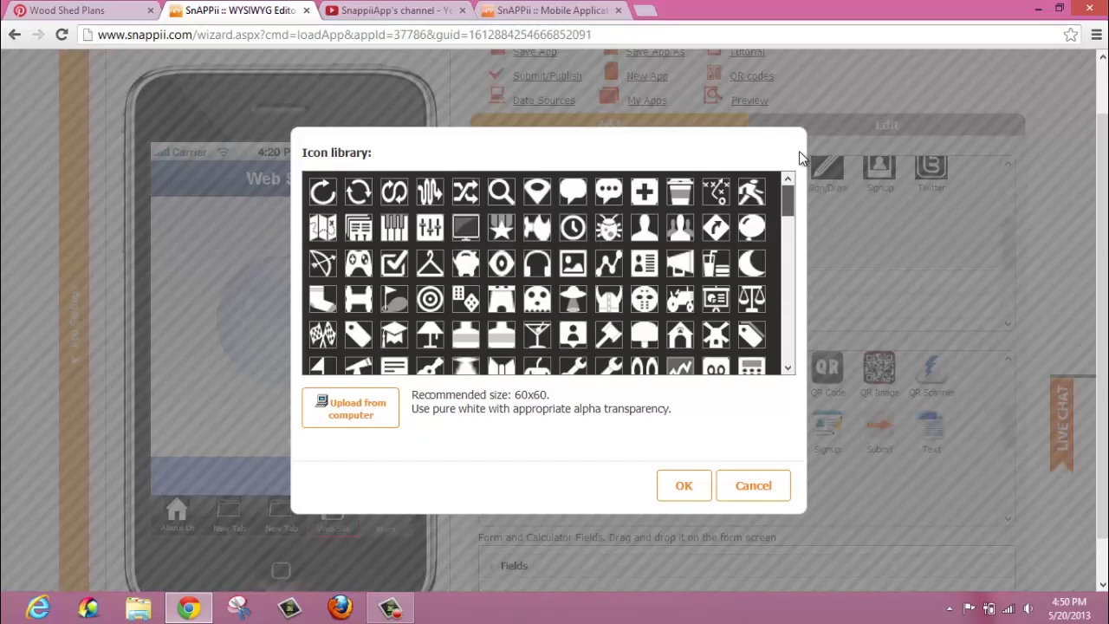
{"action": "left_click", "coordinate": [681, 485]}
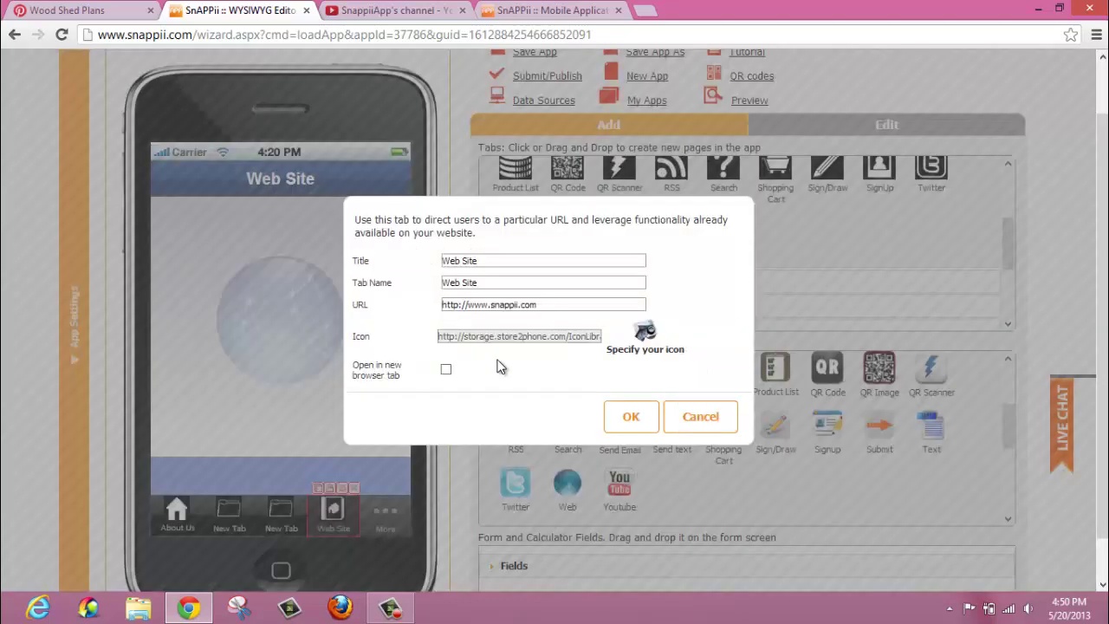
{"action": "left_click_drag", "start_coordinate": [572, 304], "coordinate": [395, 304]}
{"action": "left_click", "coordinate": [465, 305]}
{"action": "left_click", "coordinate": [610, 412]}
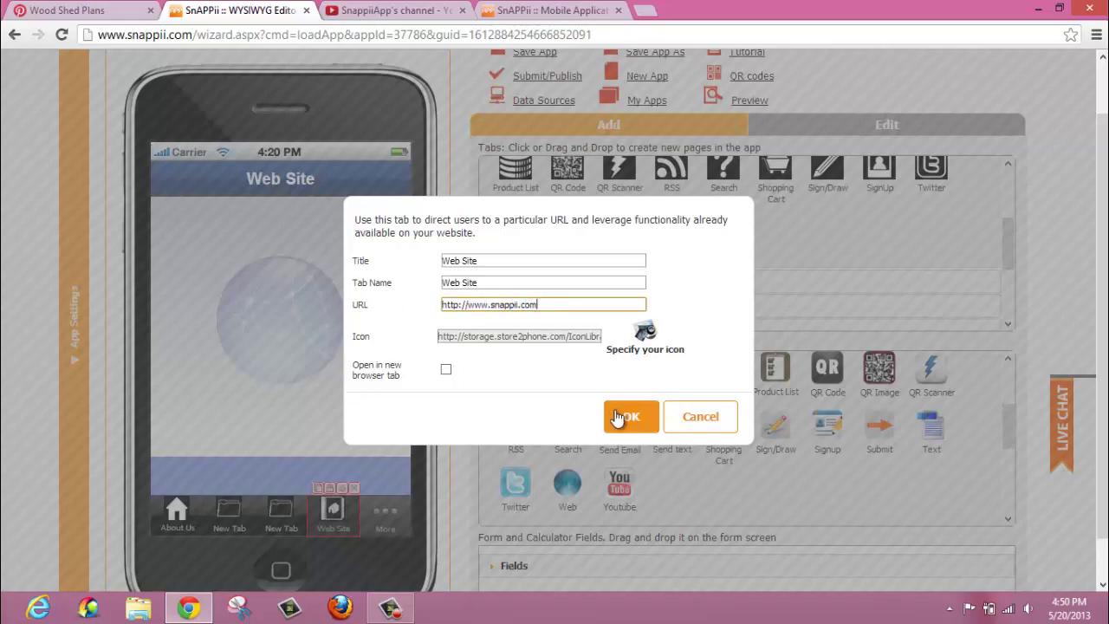
Step: Add a Web element to the About Us page between the Call and Email buttons
{"action": "scroll", "coordinate": [325, 586], "scroll_direction": "up", "scroll_amount": 1}
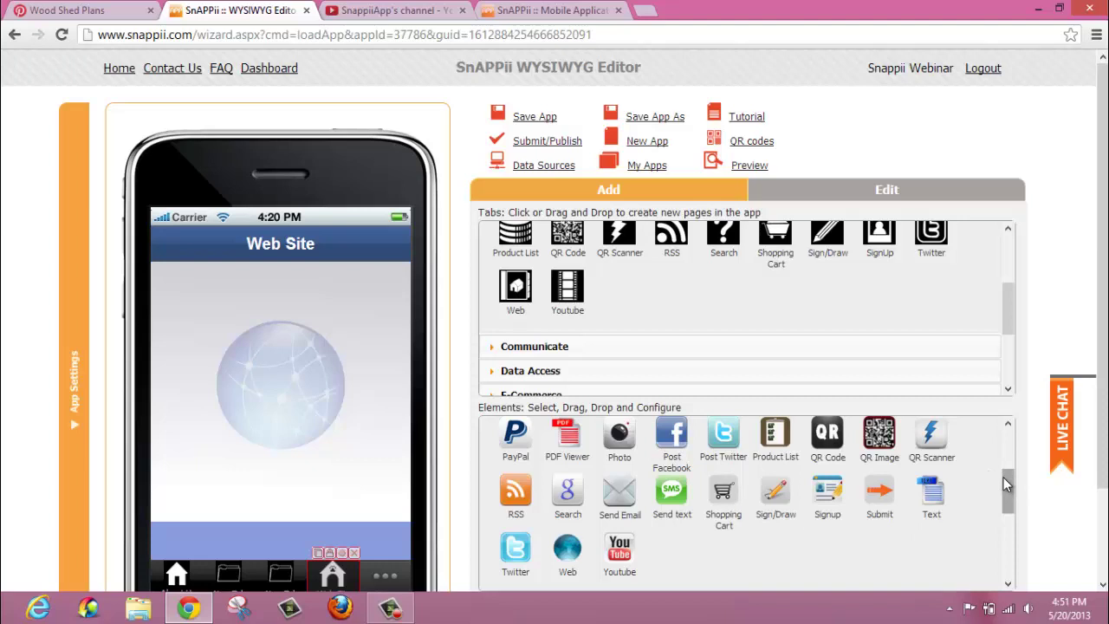
{"action": "mouse_move", "coordinate": [1004, 477]}
{"action": "left_mouse_down"}
{"action": "mouse_move", "coordinate": [1004, 514]}
{"action": "mouse_move", "coordinate": [1003, 481]}
{"action": "left_mouse_up"}
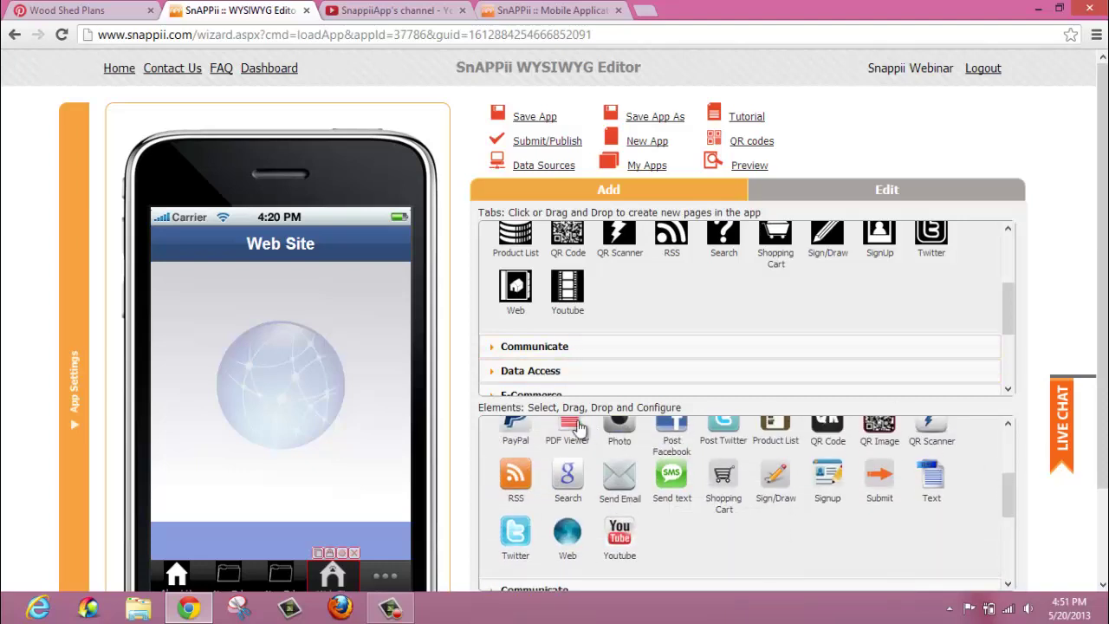
{"action": "left_click_drag", "start_coordinate": [1103, 265], "coordinate": [1102, 351]}
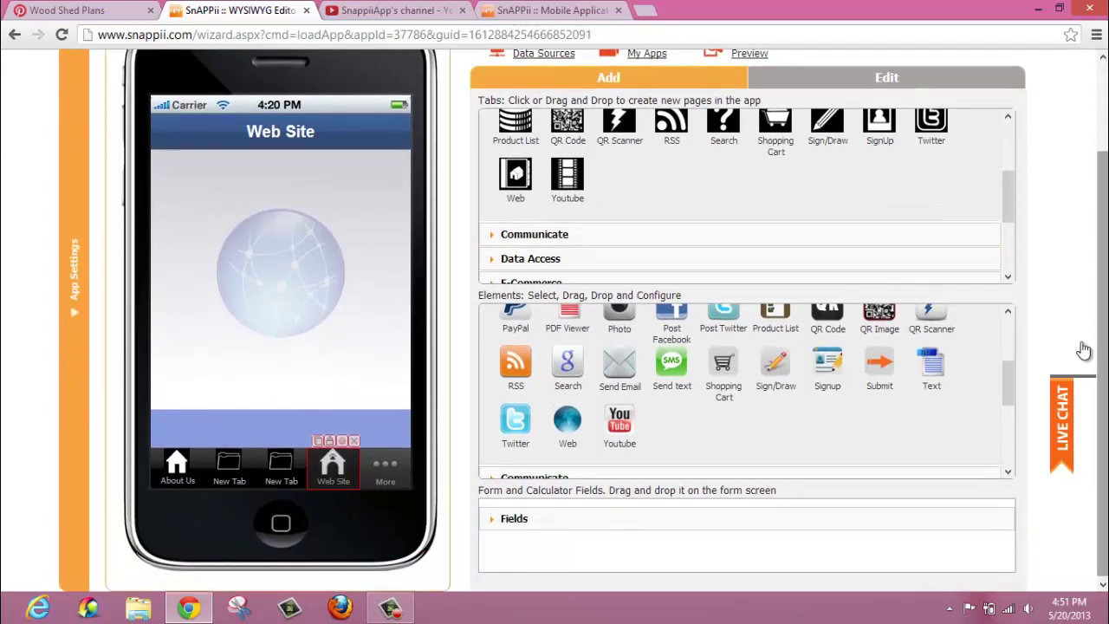
{"action": "left_click", "coordinate": [176, 463]}
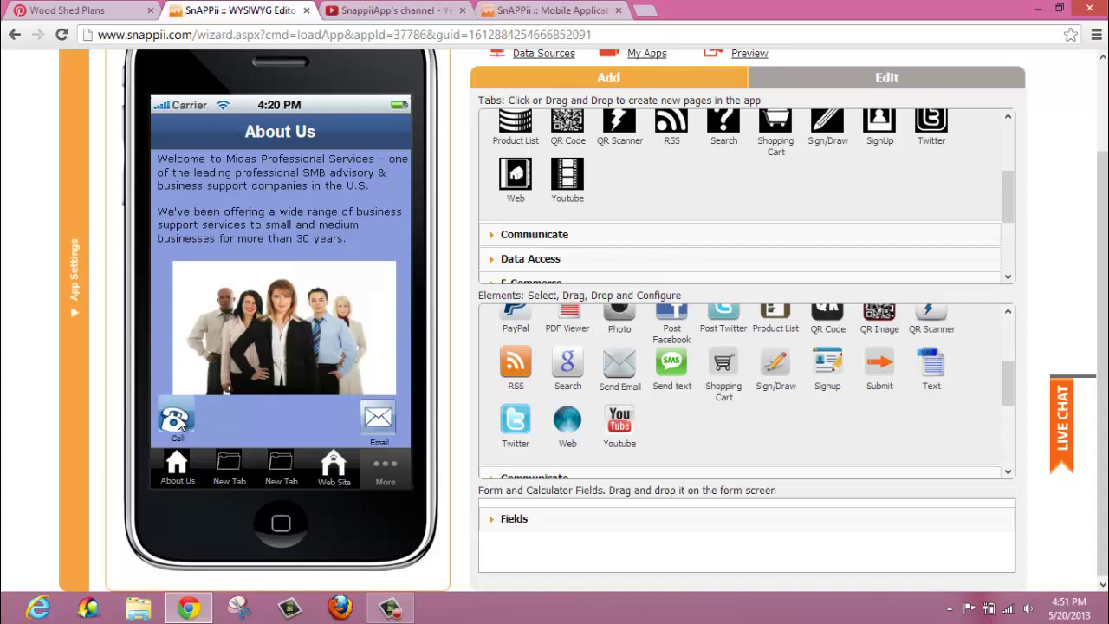
{"action": "left_click", "coordinate": [179, 422]}
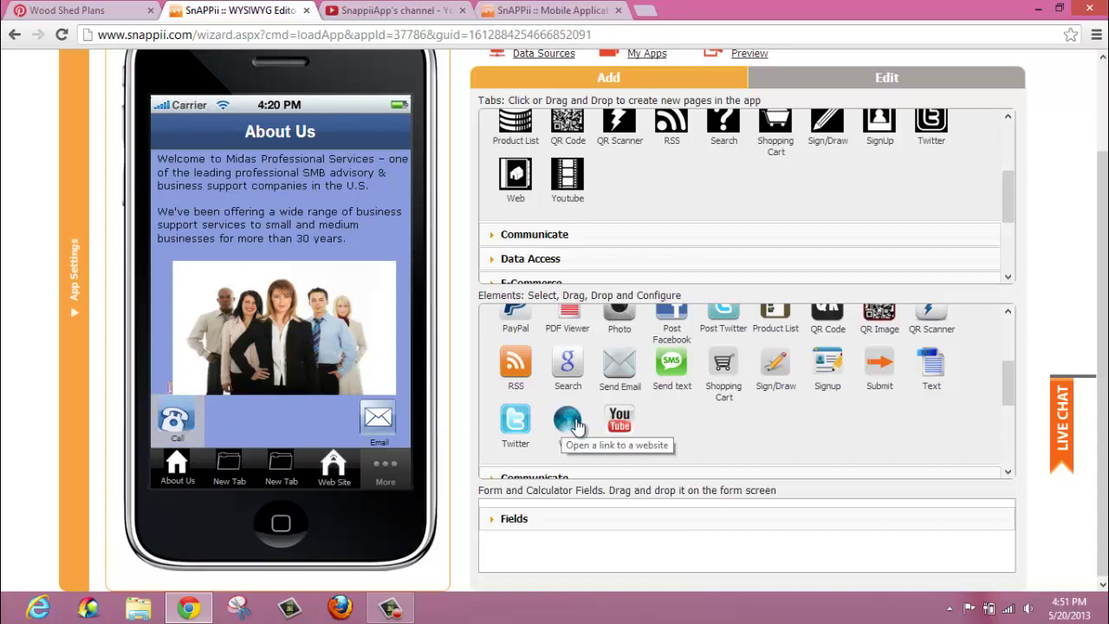
{"action": "left_click_drag", "start_coordinate": [577, 426], "coordinate": [285, 418]}
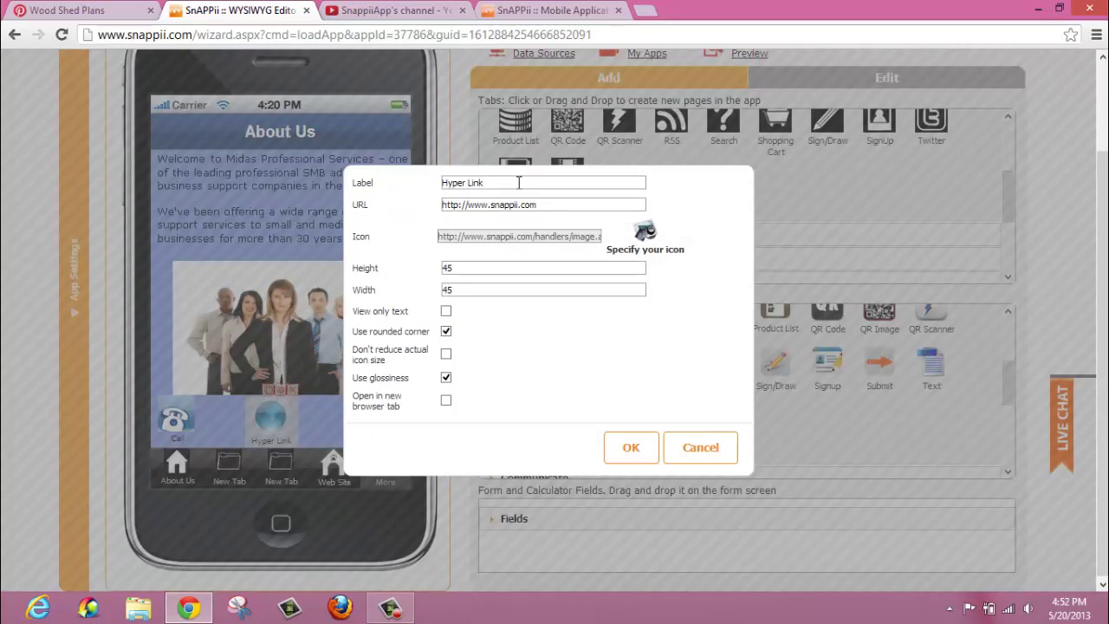
{"action": "left_click_drag", "start_coordinate": [519, 182], "coordinate": [361, 182]}
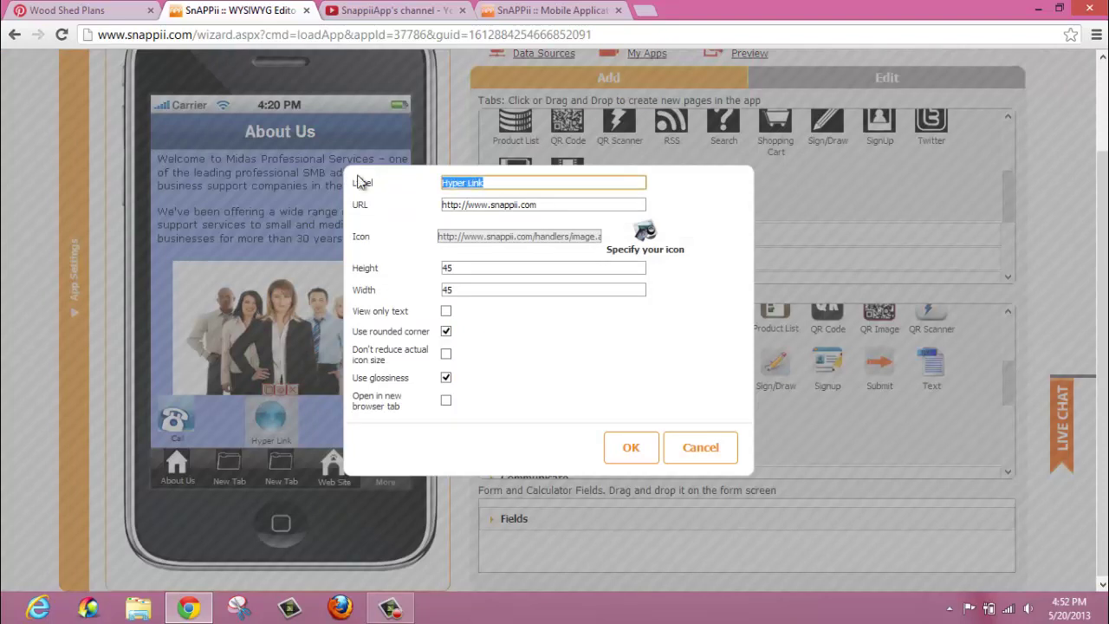
{"action": "type", "text": "Browse"}
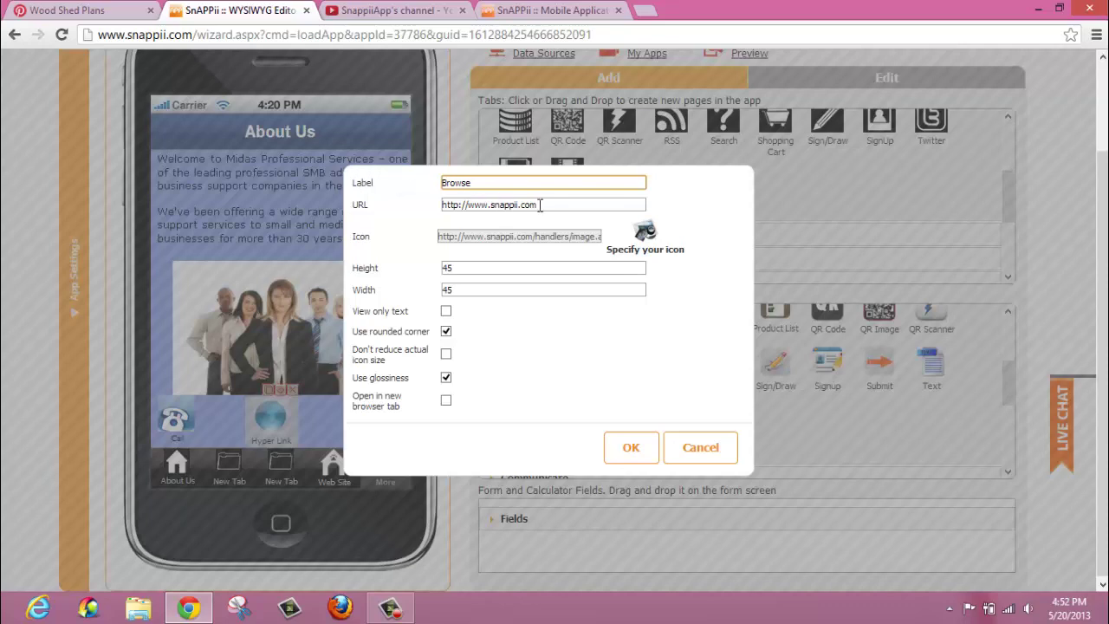
{"action": "left_click_drag", "start_coordinate": [563, 204], "coordinate": [402, 204]}
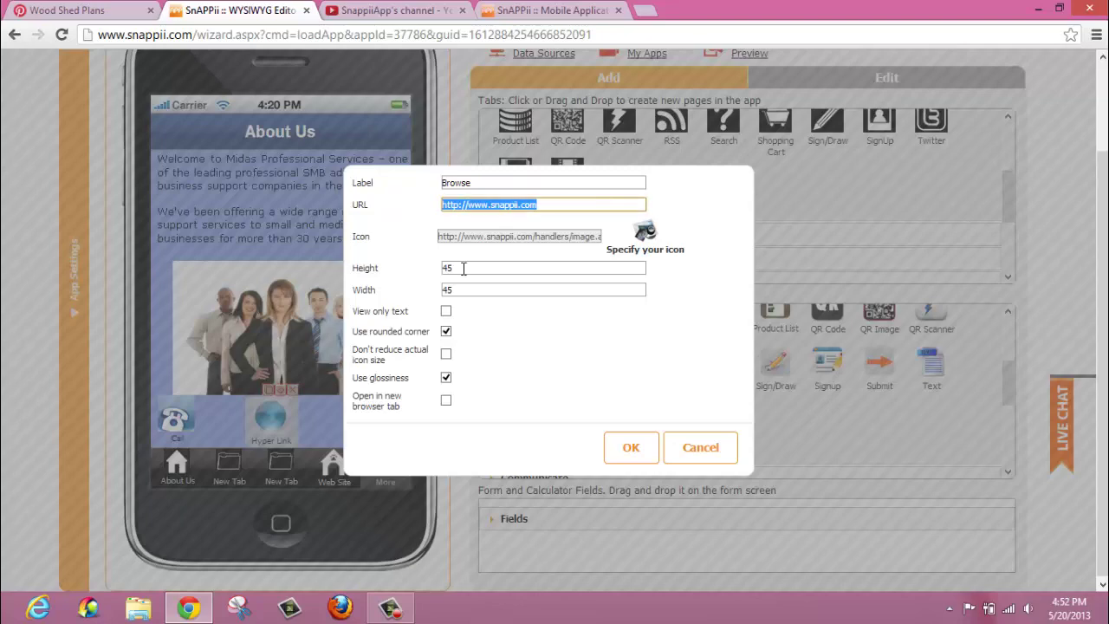
Step: Browse the icon library for the Browse link and search the web for "acme" images
{"action": "left_click", "coordinate": [647, 236]}
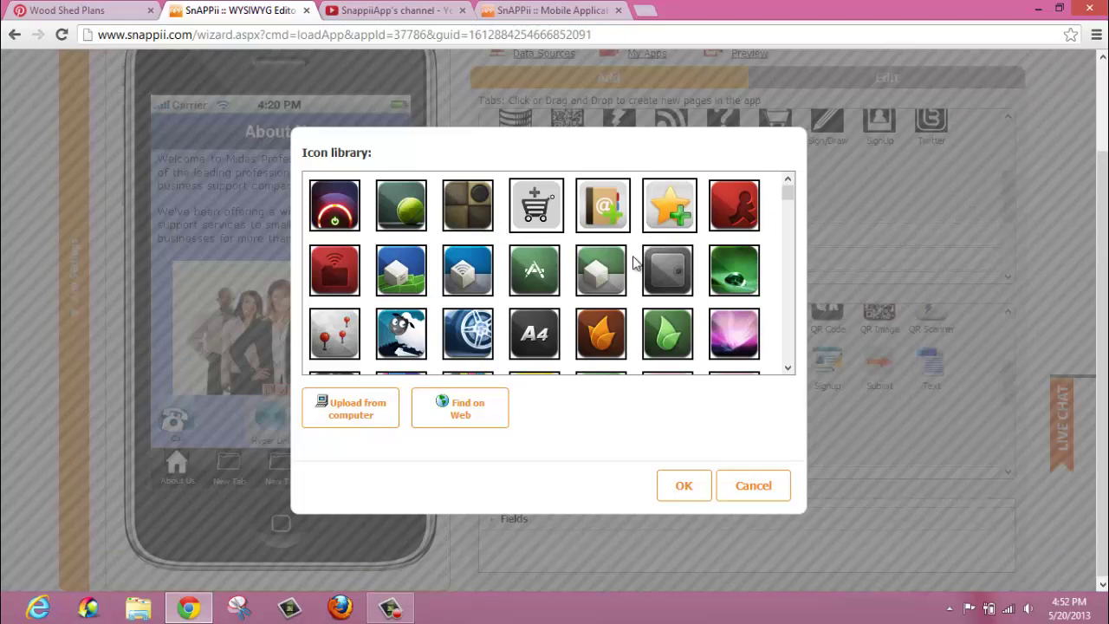
{"action": "left_click_drag", "start_coordinate": [787, 187], "coordinate": [788, 265]}
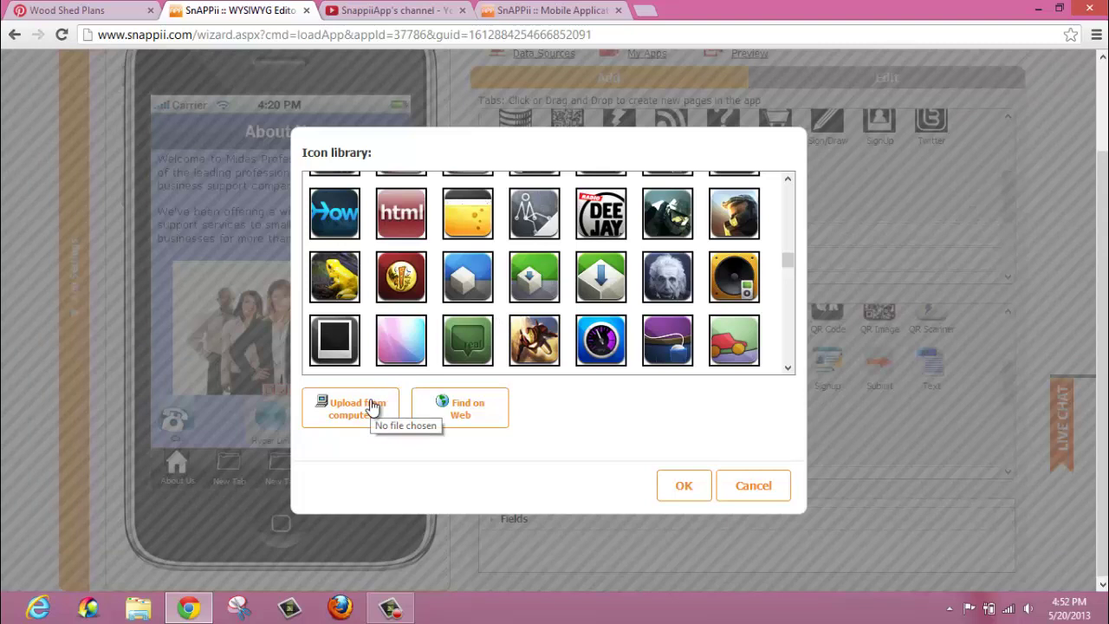
{"action": "left_click", "coordinate": [485, 407]}
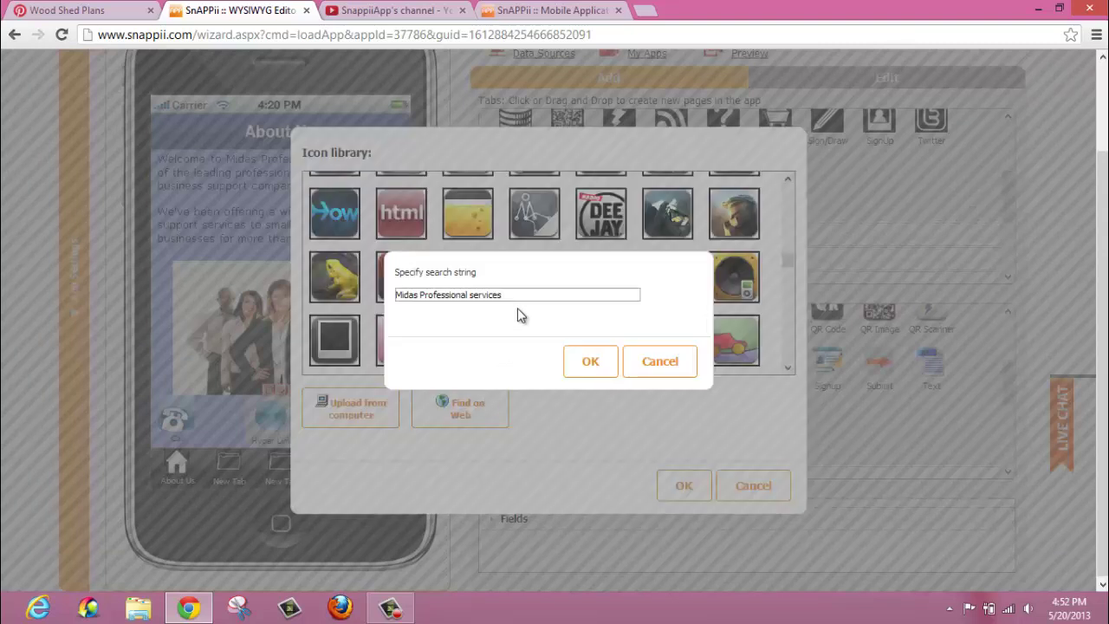
{"action": "key", "text": "ctrl+a"}
{"action": "type", "text": "acme"}
{"action": "key", "text": "Return"}
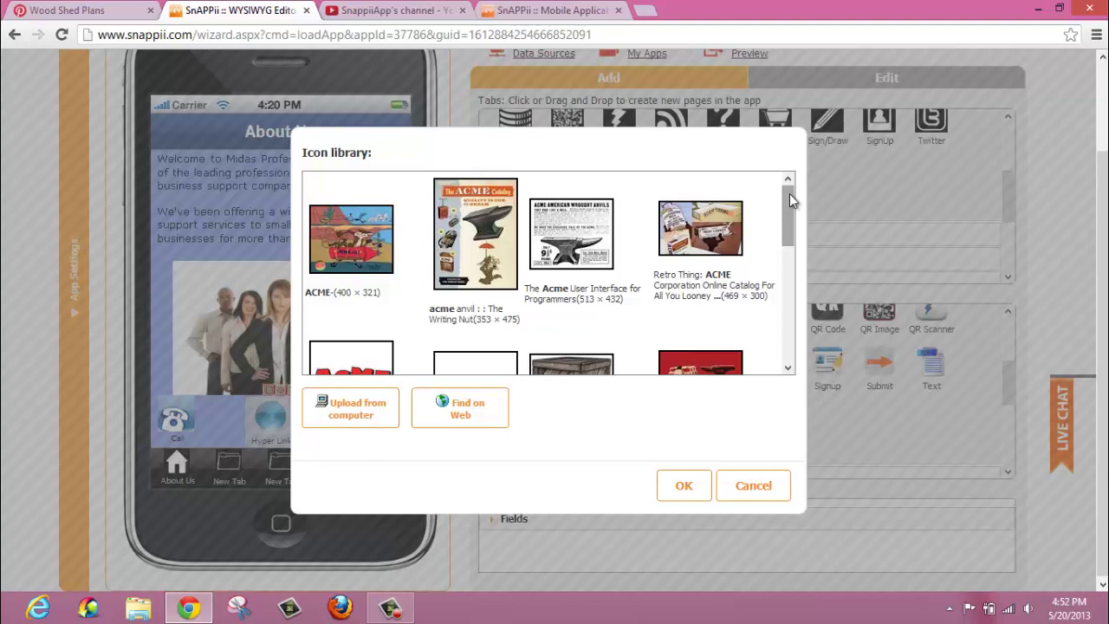
Step: Use the red ACME anvil image as the Browse link's icon and accept the link settings
{"action": "left_click_drag", "start_coordinate": [789, 194], "coordinate": [782, 228]}
{"action": "left_click", "coordinate": [700, 314]}
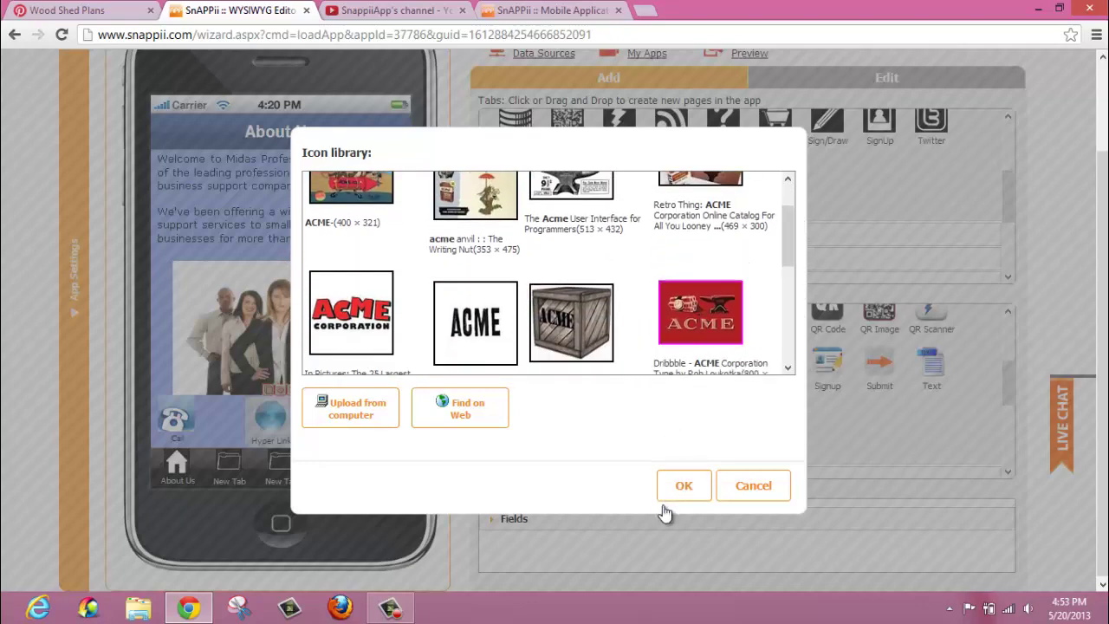
{"action": "left_click", "coordinate": [682, 488]}
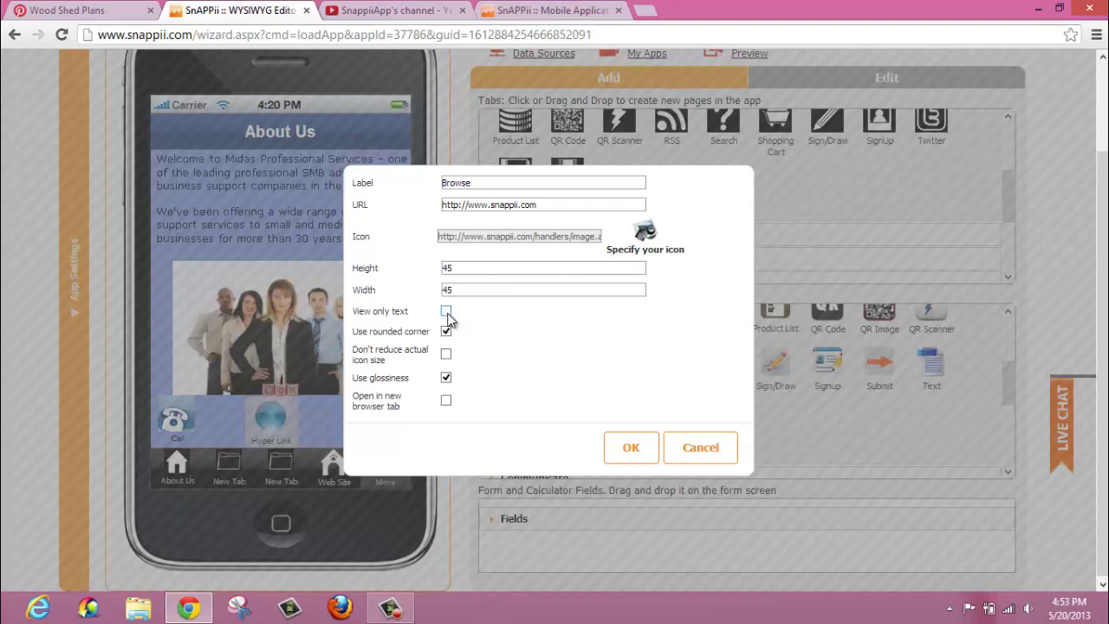
{"action": "left_click", "coordinate": [629, 447]}
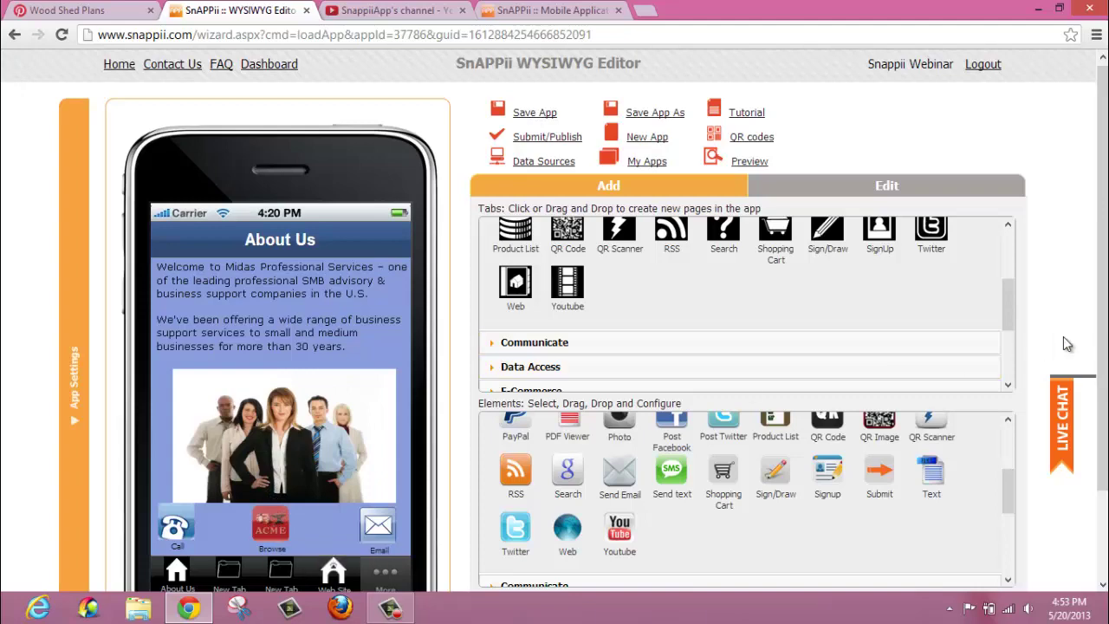
{"action": "scroll", "coordinate": [1102, 303], "scroll_direction": "down", "scroll_amount": 1}
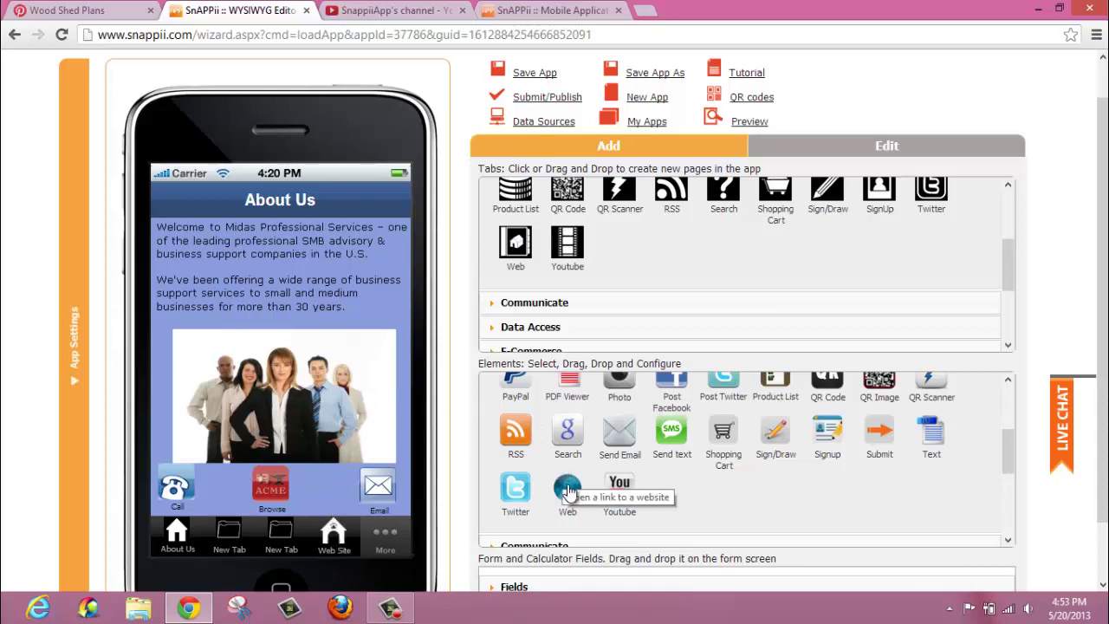
{"action": "left_click_drag", "start_coordinate": [569, 491], "coordinate": [277, 498]}
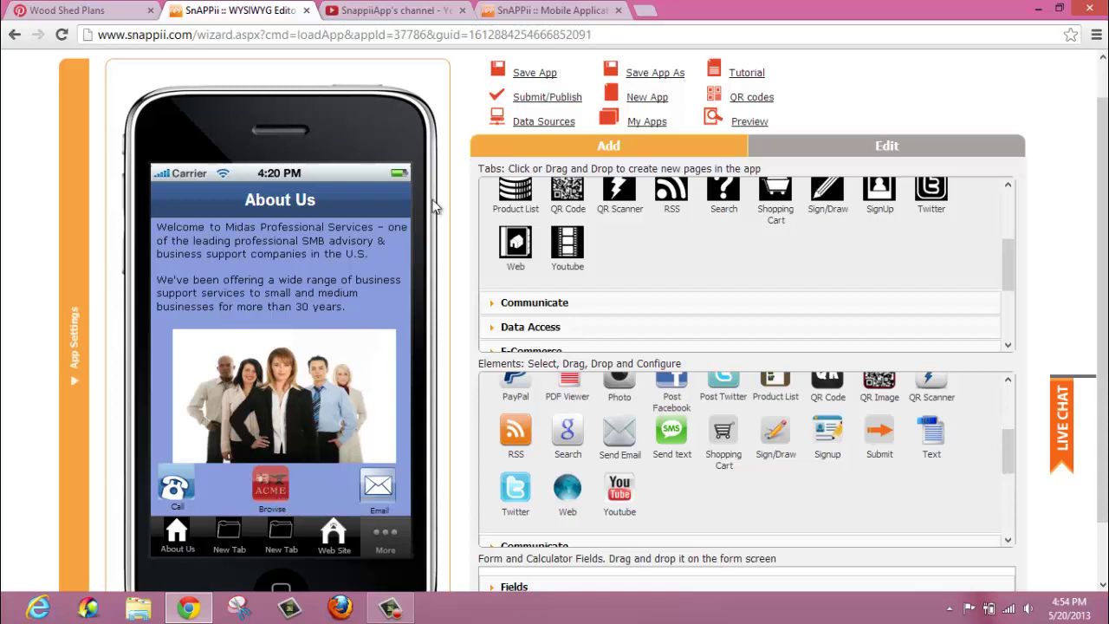